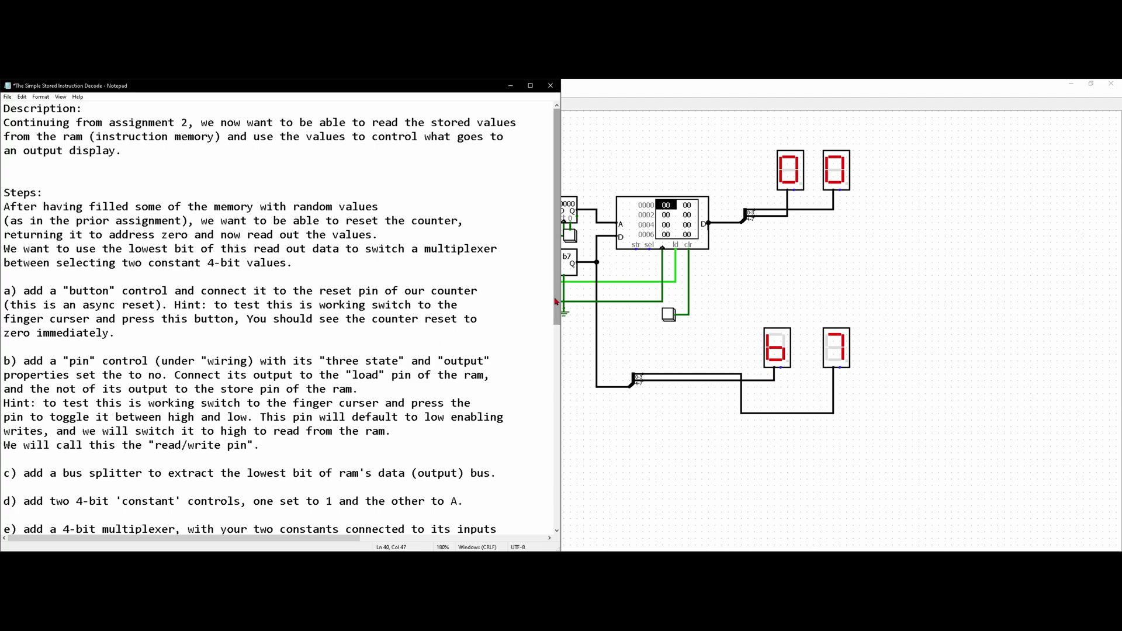
Step: Break the Criterion paragraph before 'in with random values', 'and press the reset button' and 'to high'
drag(555, 302, 565, 500)
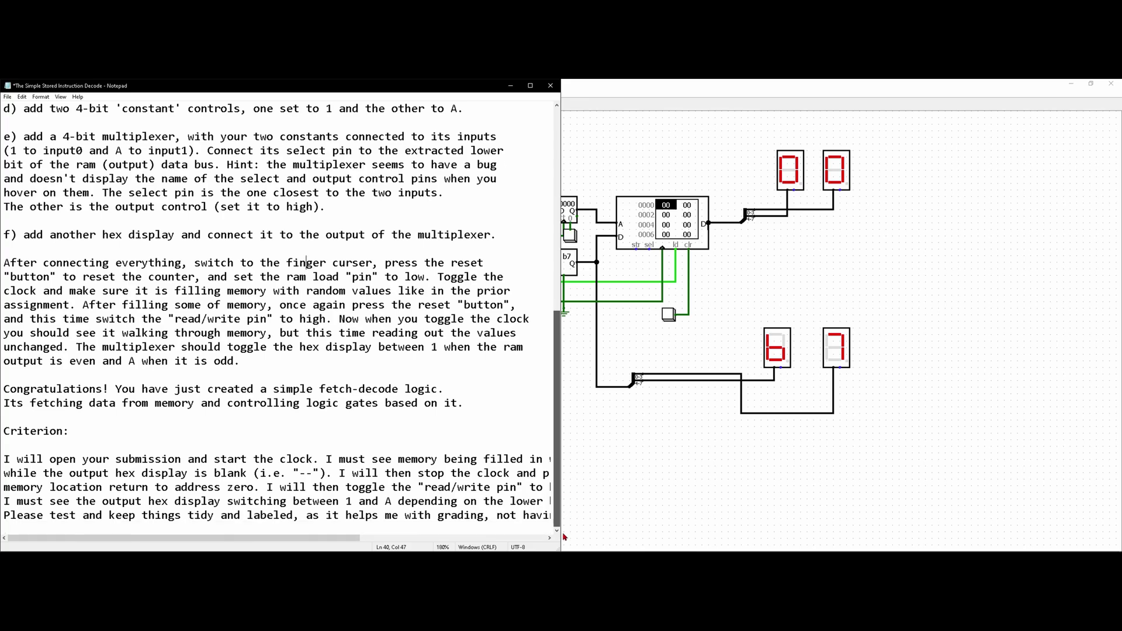
mouse_move(357, 538)
mouse_down()
mouse_move(534, 542)
mouse_move(359, 542)
mouse_up()
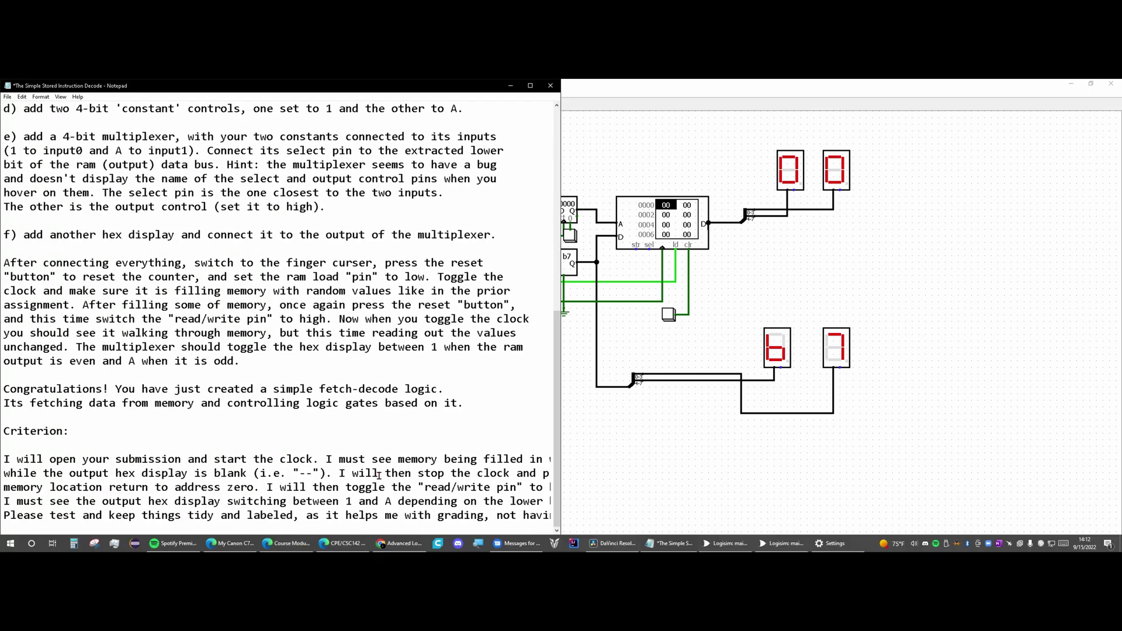
click(529, 461)
key(Return)
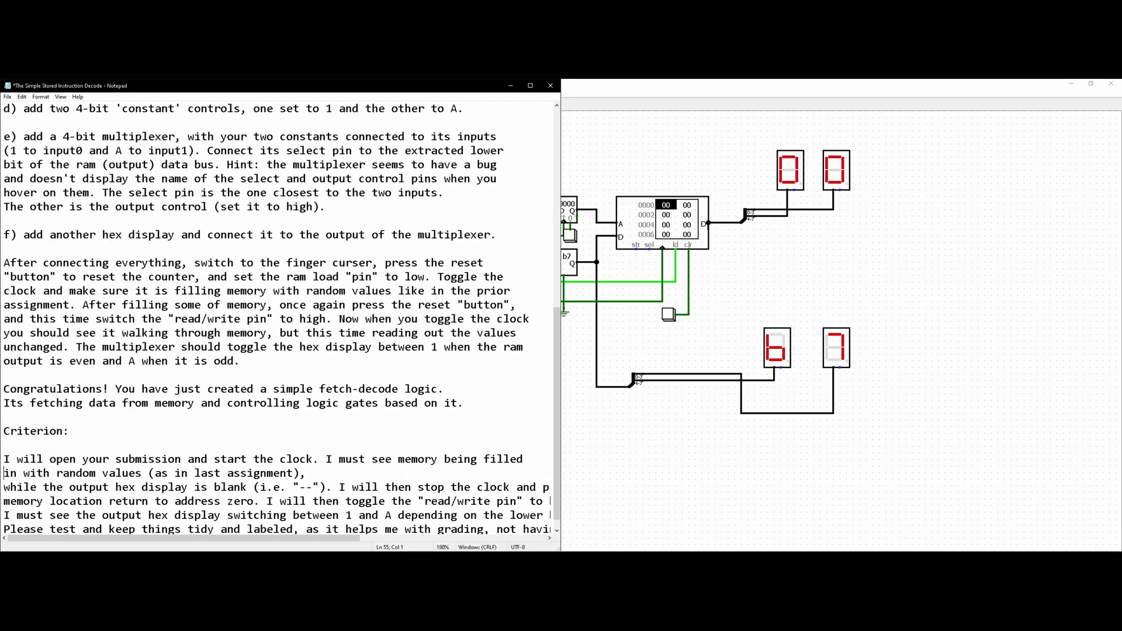
click(516, 487)
key(Return)
scroll(517, 487, down, 1)
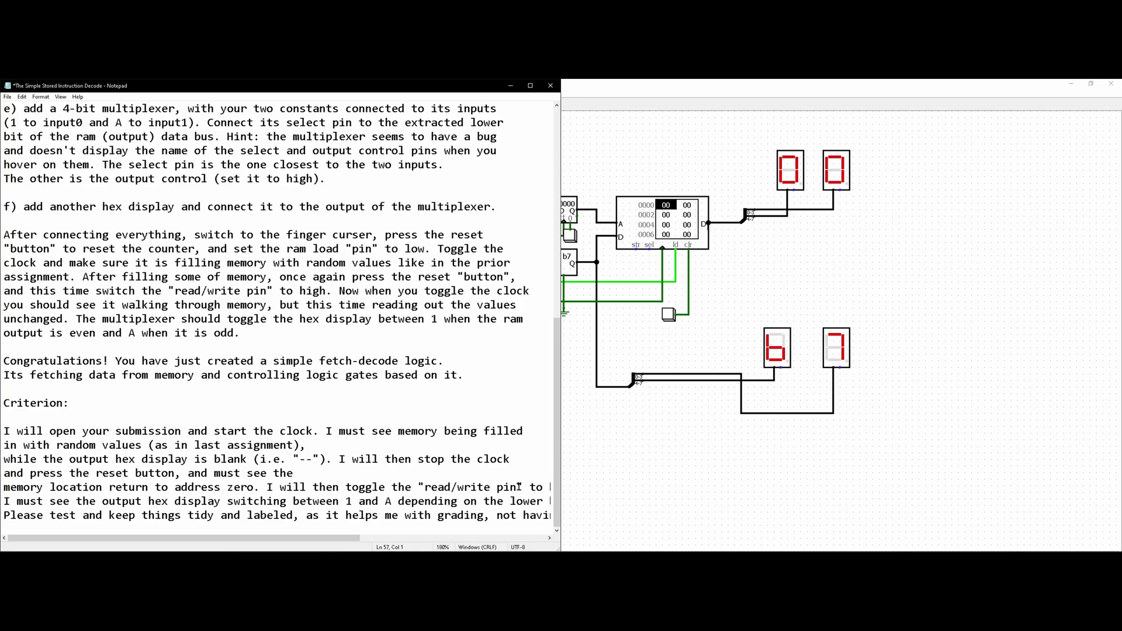
click(528, 487)
key(Return)
Step: Break it before 'lower bit of value' and 'having to figure out', then return to Logisim
scroll(519, 497, down, 1)
click(511, 501)
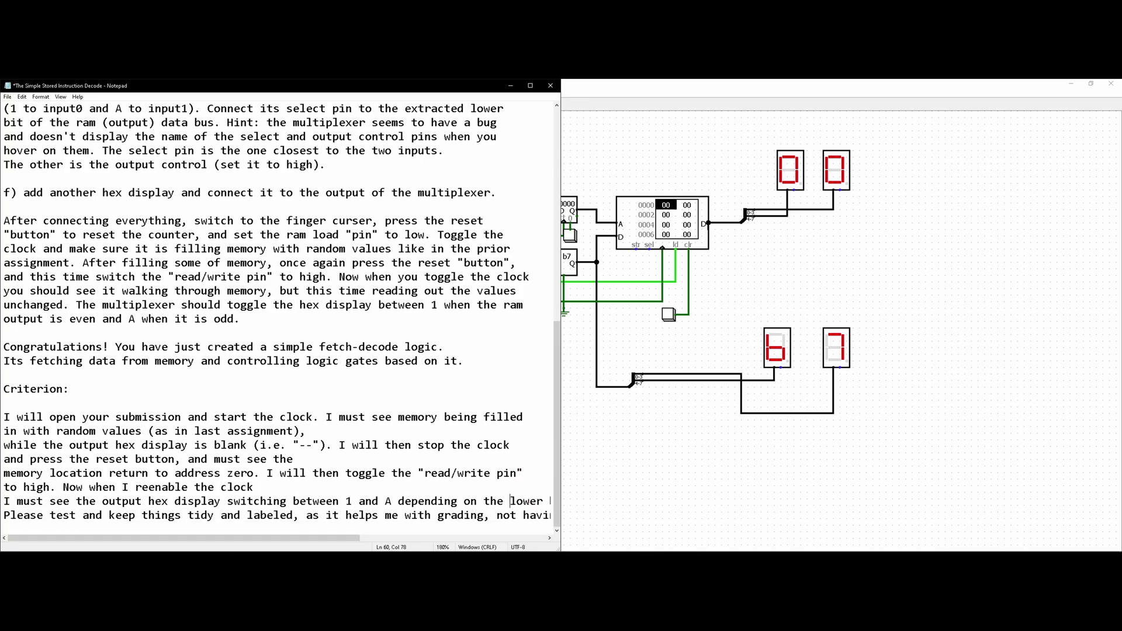
key(Return)
click(521, 515)
key(Return)
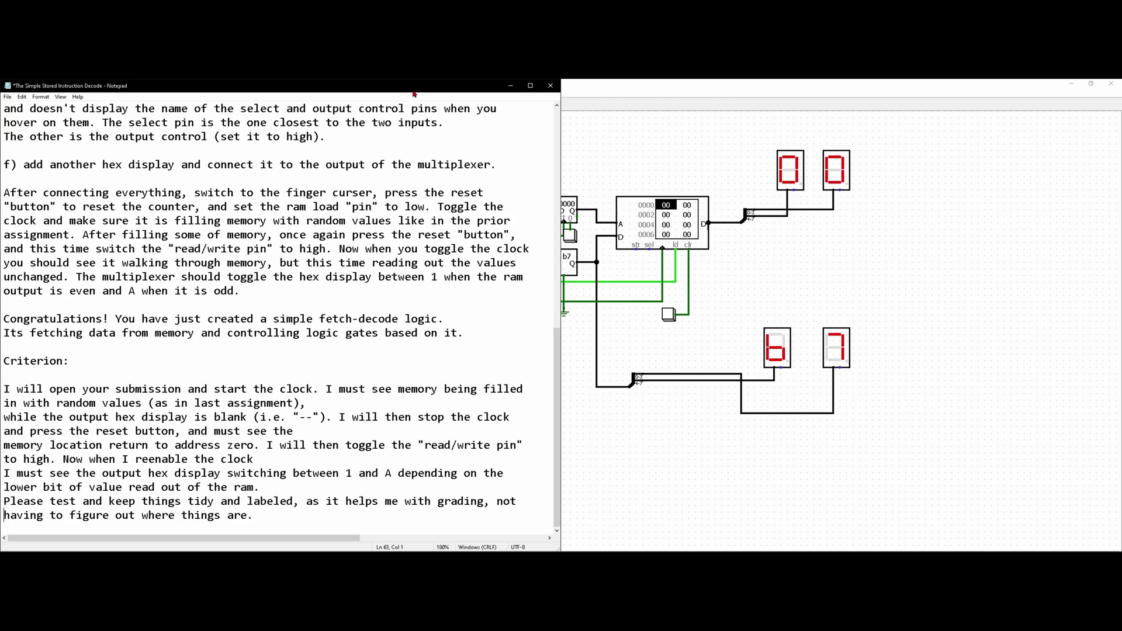
key(alt+Tab)
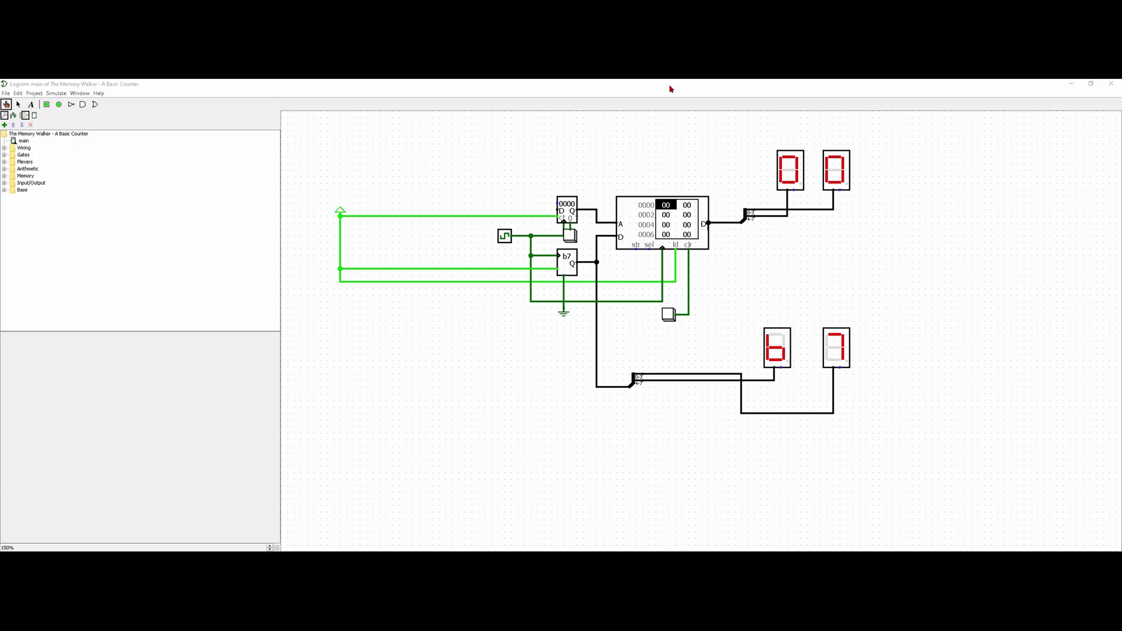
Step: Drag the Memory Walker window mostly off-screen to reveal the Simple Stored Instruction Decode circuit
drag(671, 89, 0, 96)
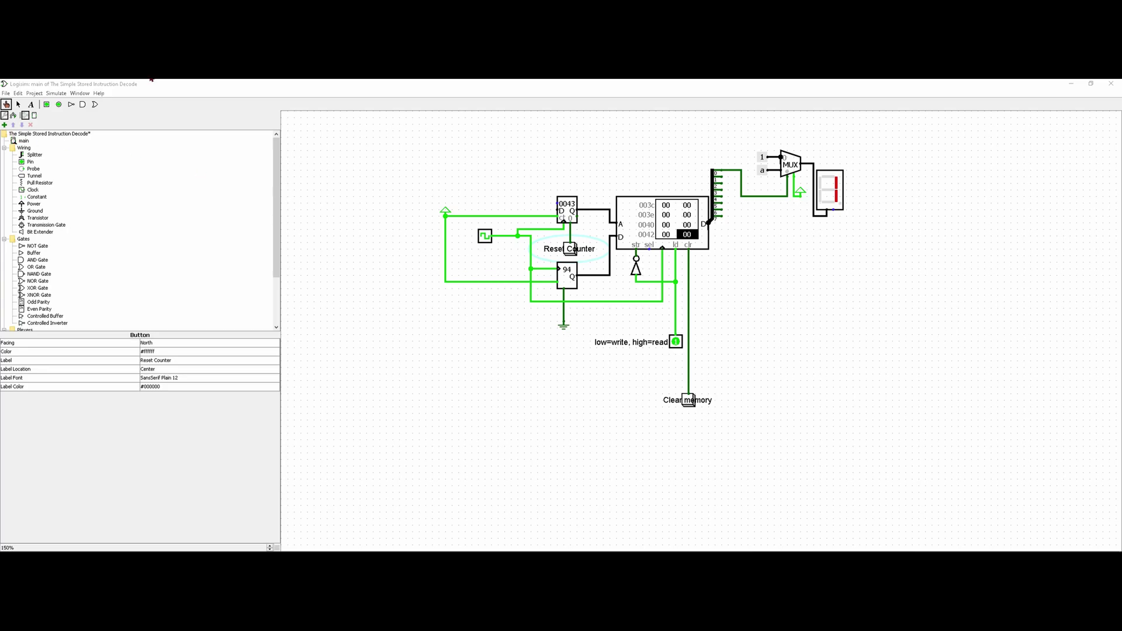
Step: Snap Memory Walker to the left half and the decode circuit to the right, then scroll both canvases
drag(228, 202, 3, 176)
click(843, 217)
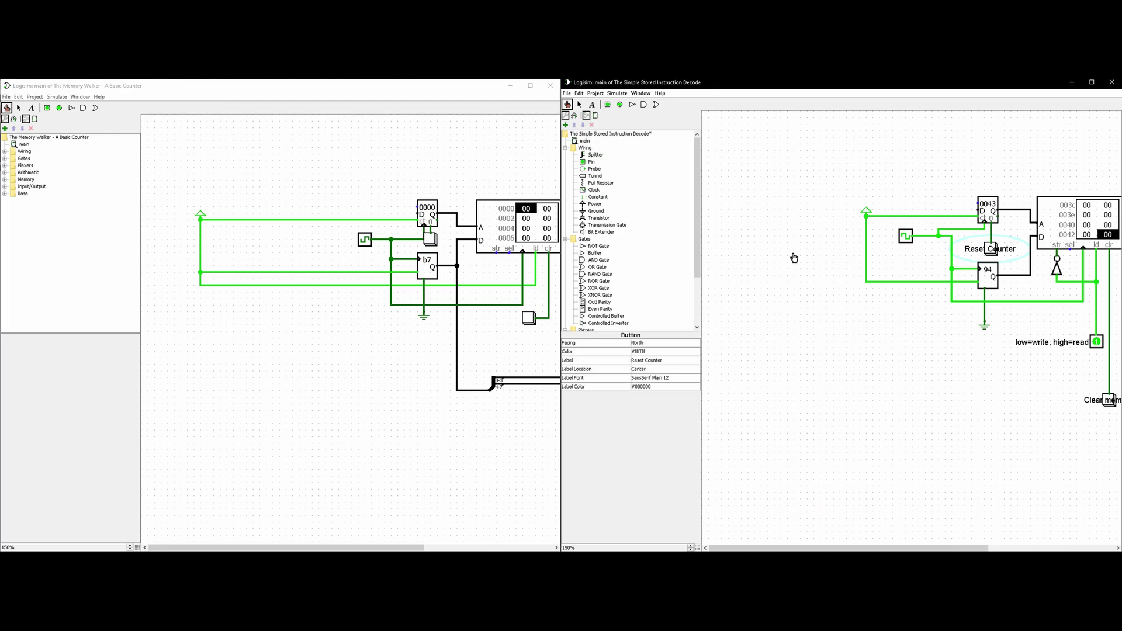
drag(790, 548, 896, 548)
drag(401, 548, 517, 543)
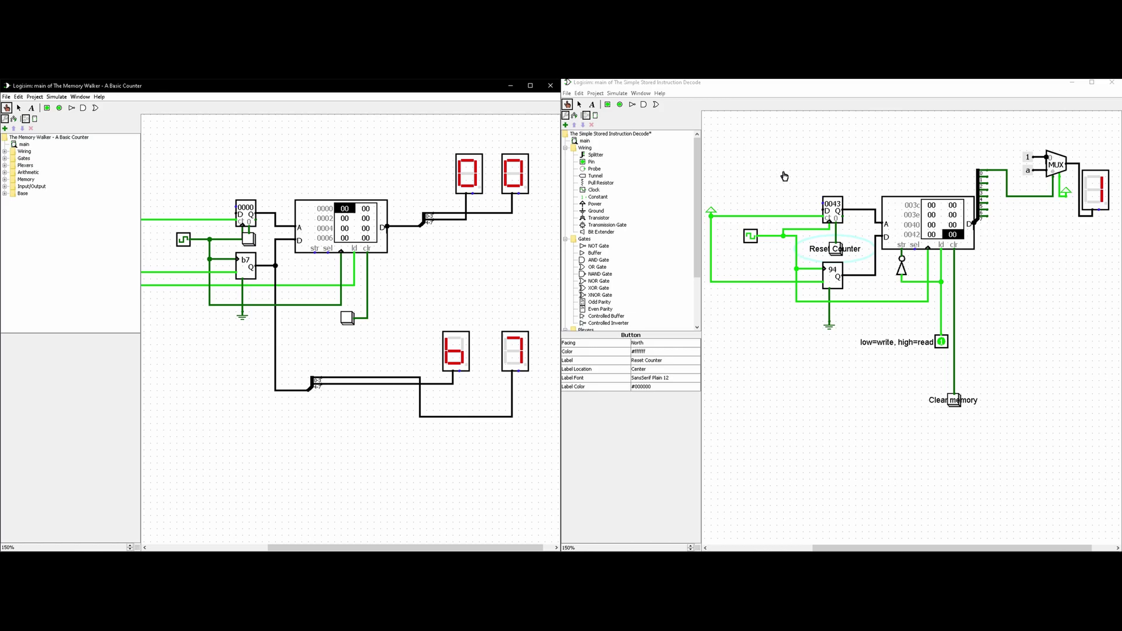
Step: Reset the Simple Stored Instruction Decode circuit's simulation
click(658, 122)
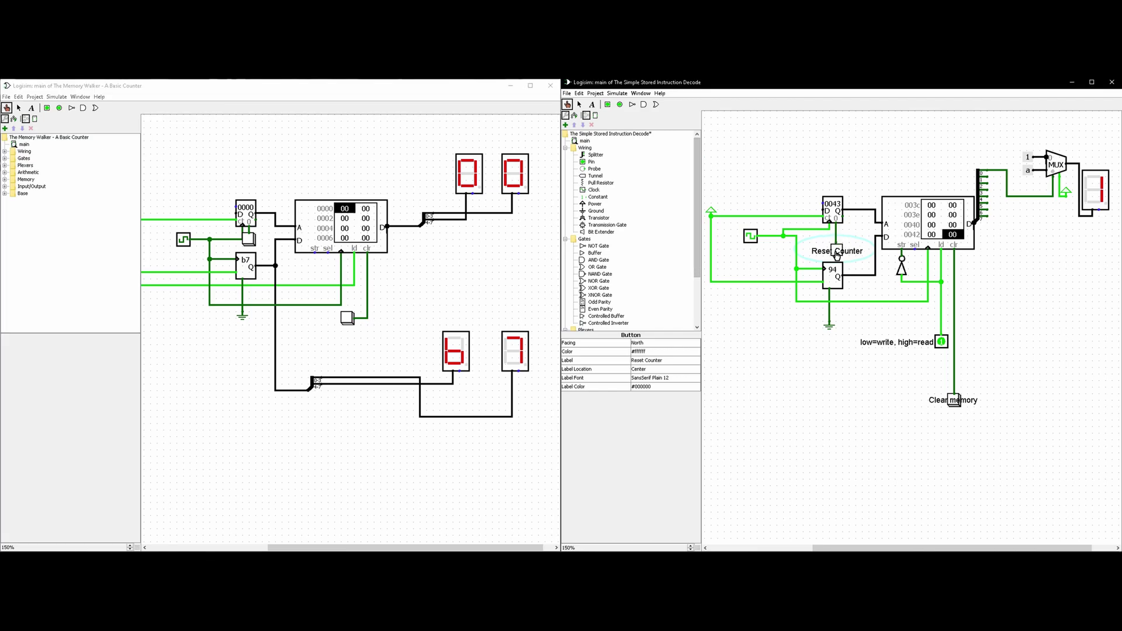
click(617, 93)
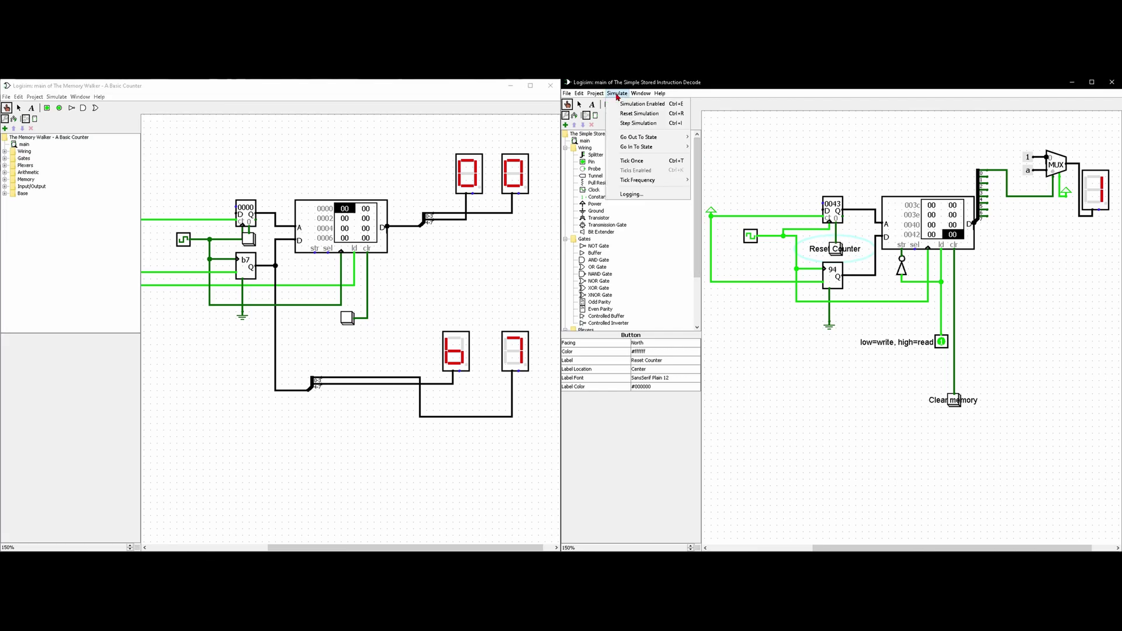
click(643, 114)
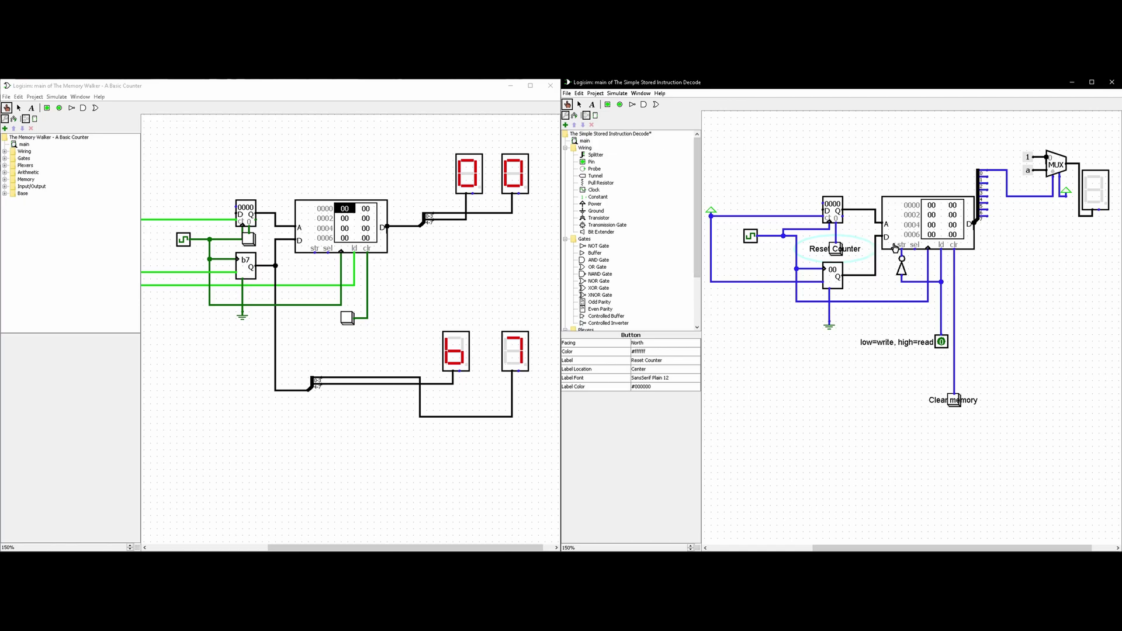
click(617, 93)
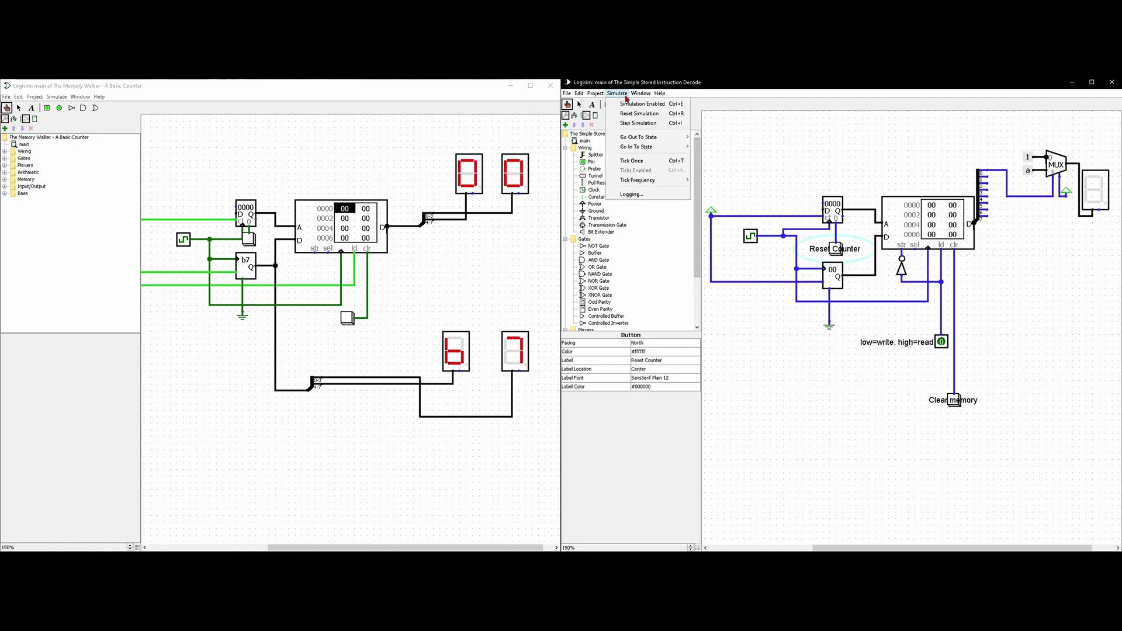
mouse_move(641, 93)
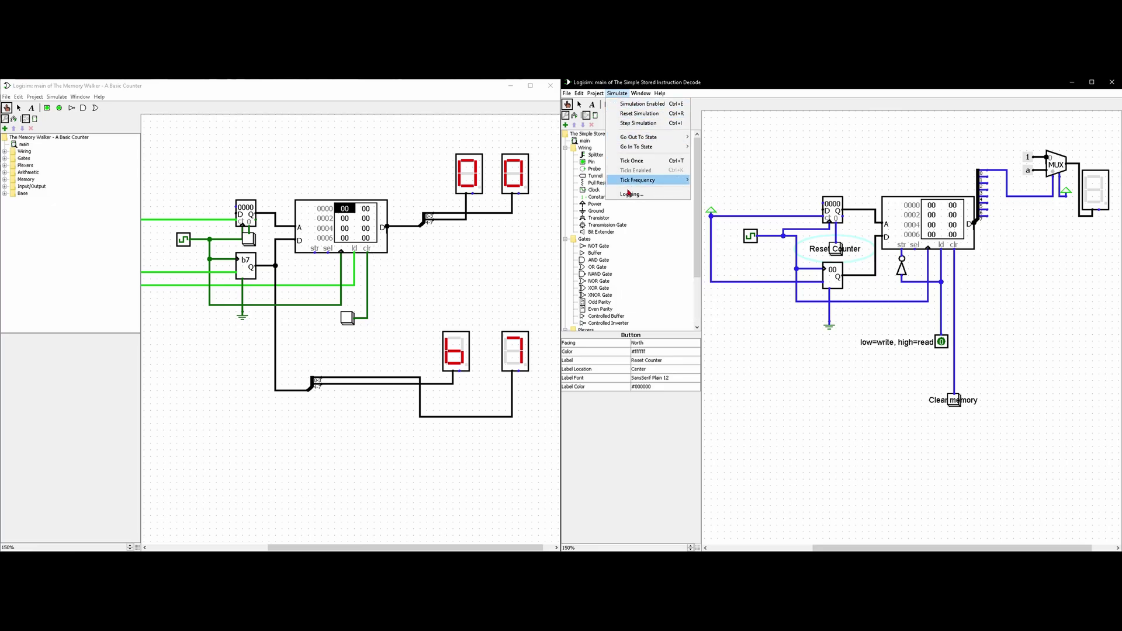
click(753, 163)
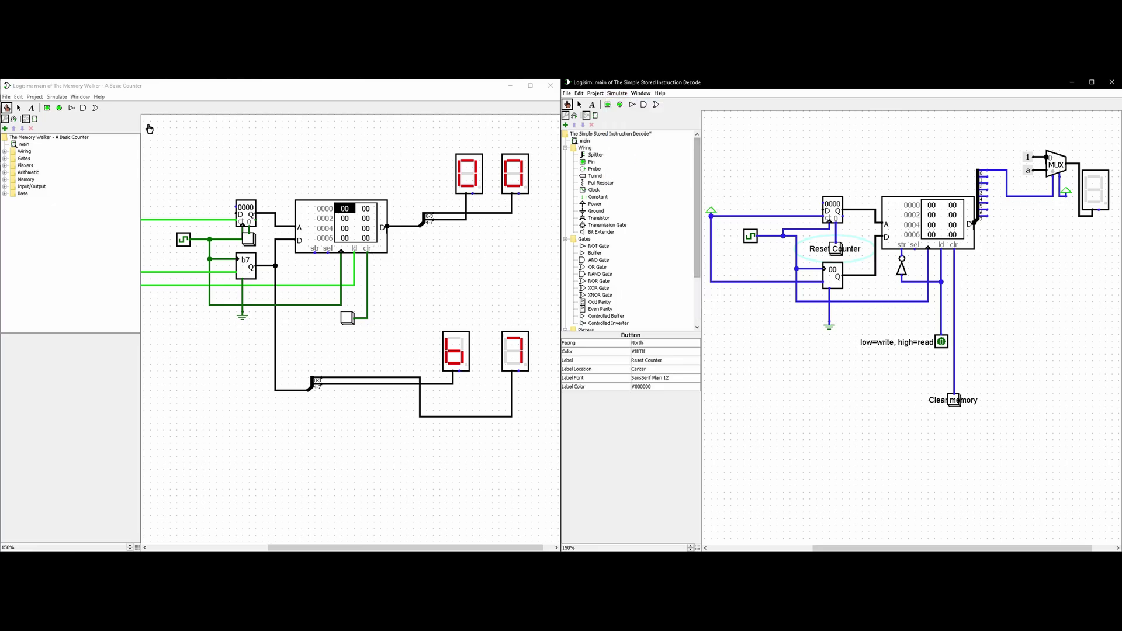
Step: Reset the Memory Walker simulation and re-enable simulation in the decode circuit
click(57, 97)
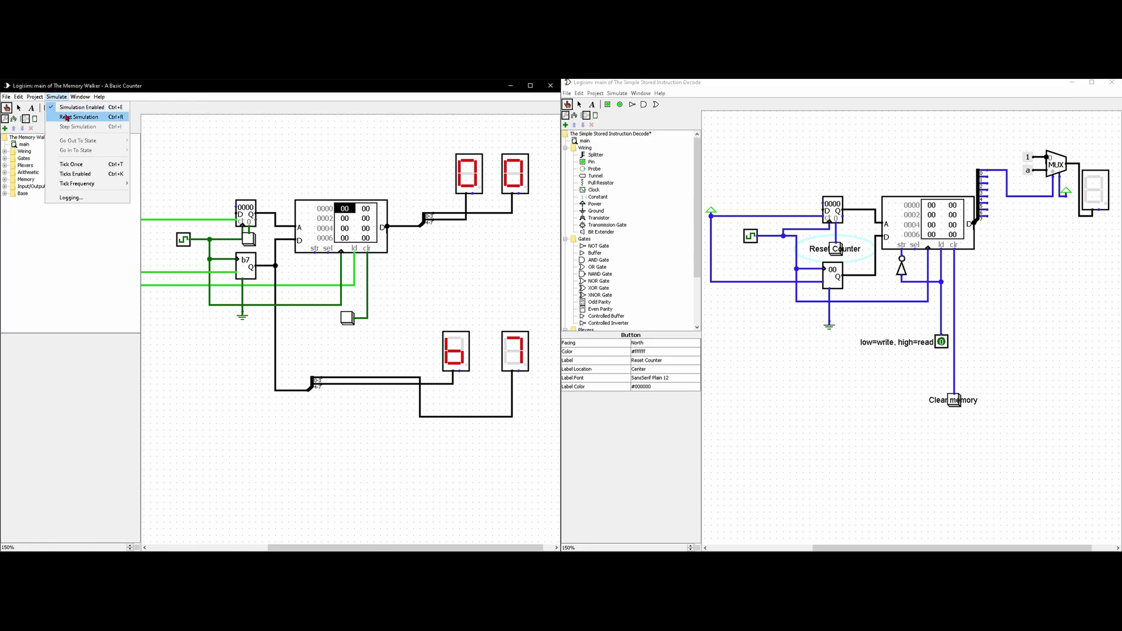
click(68, 118)
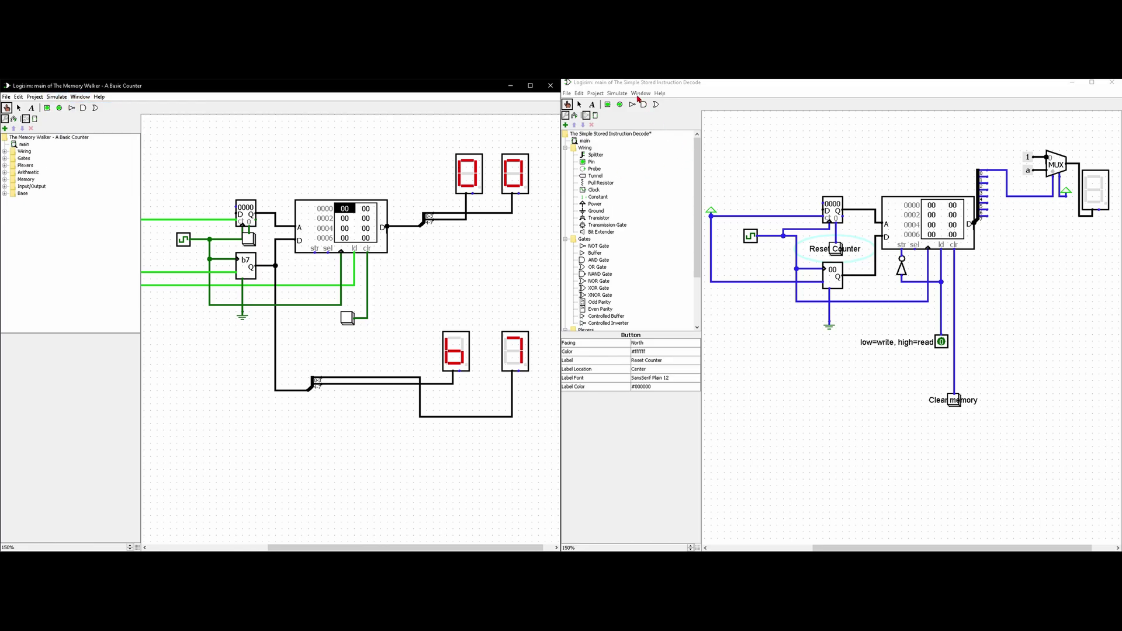
click(618, 93)
click(642, 104)
click(624, 95)
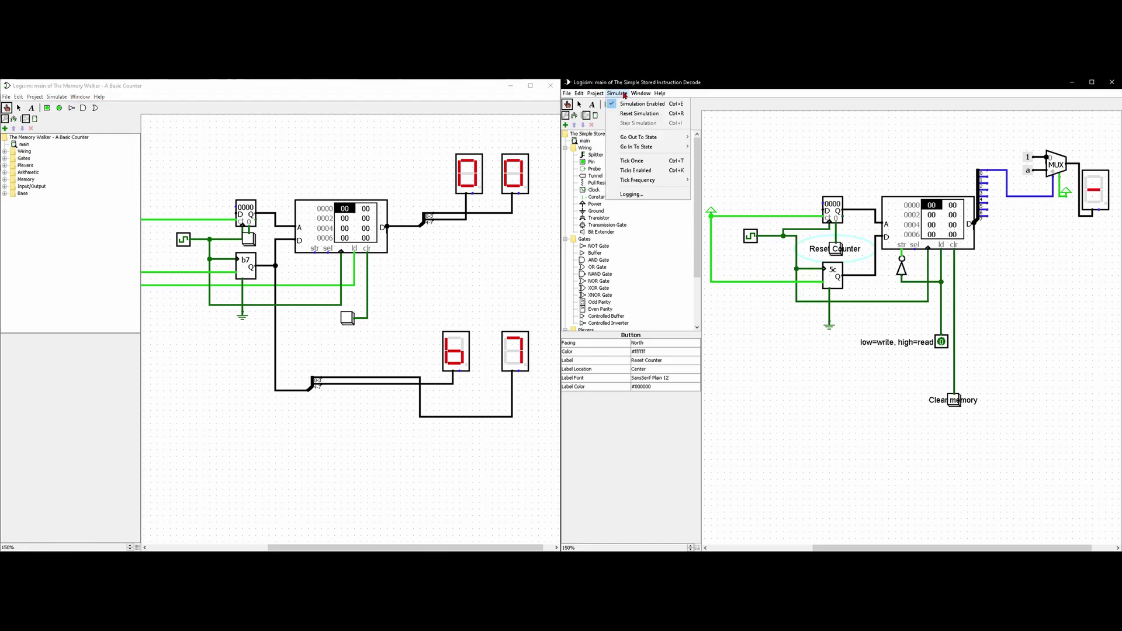
Step: Tick the clock automatically until the RAM holds random bytes, then disable ticks and step once manually
click(636, 170)
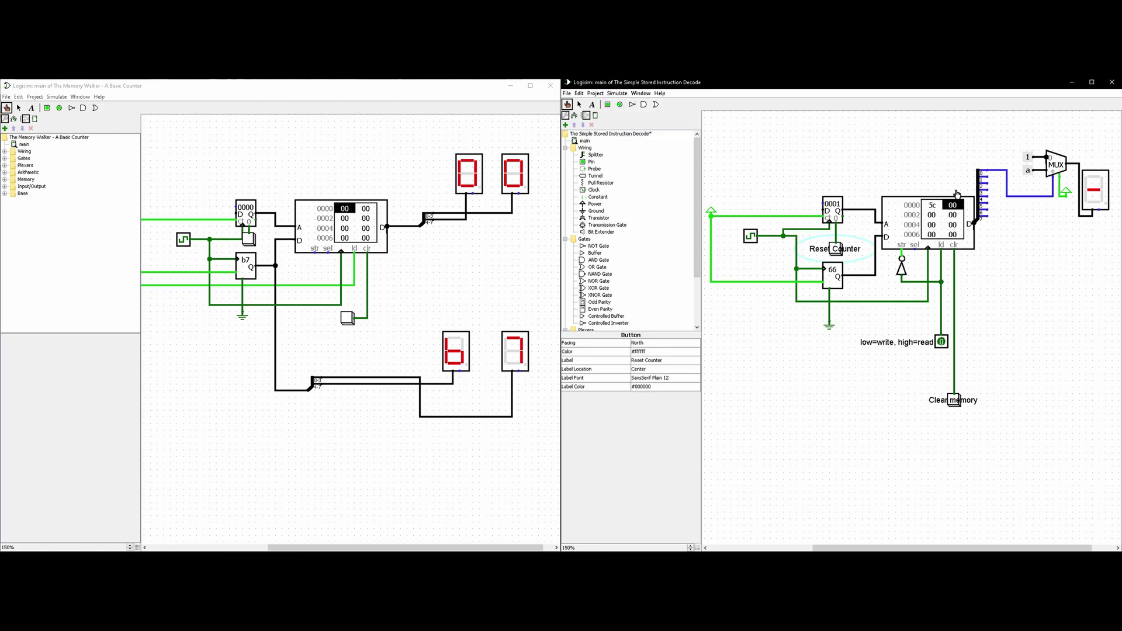
click(448, 318)
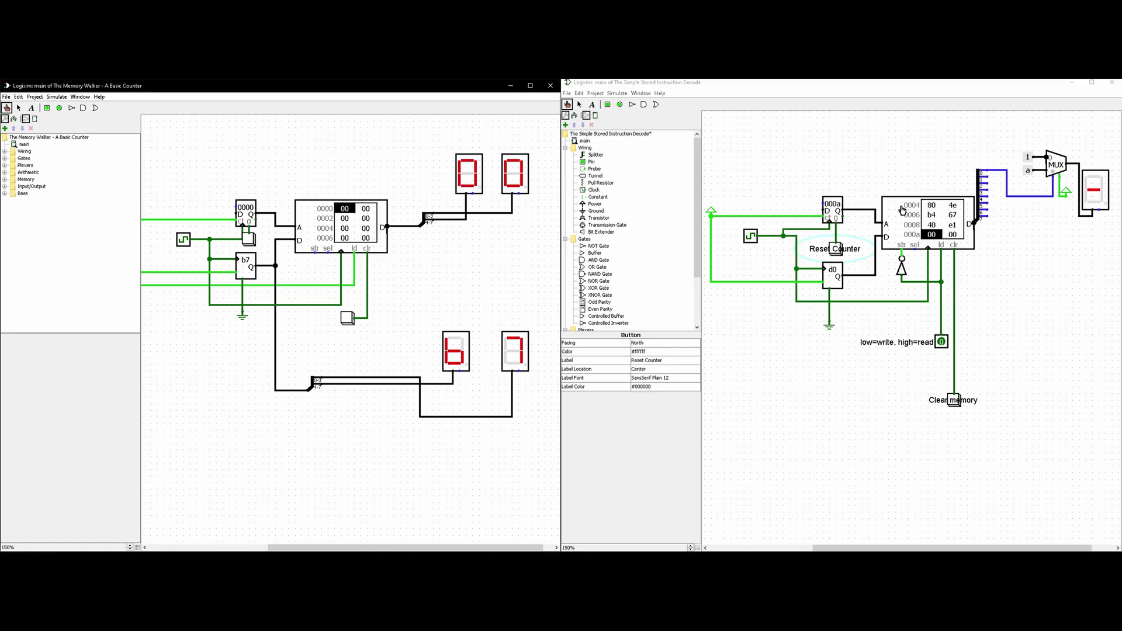
click(641, 94)
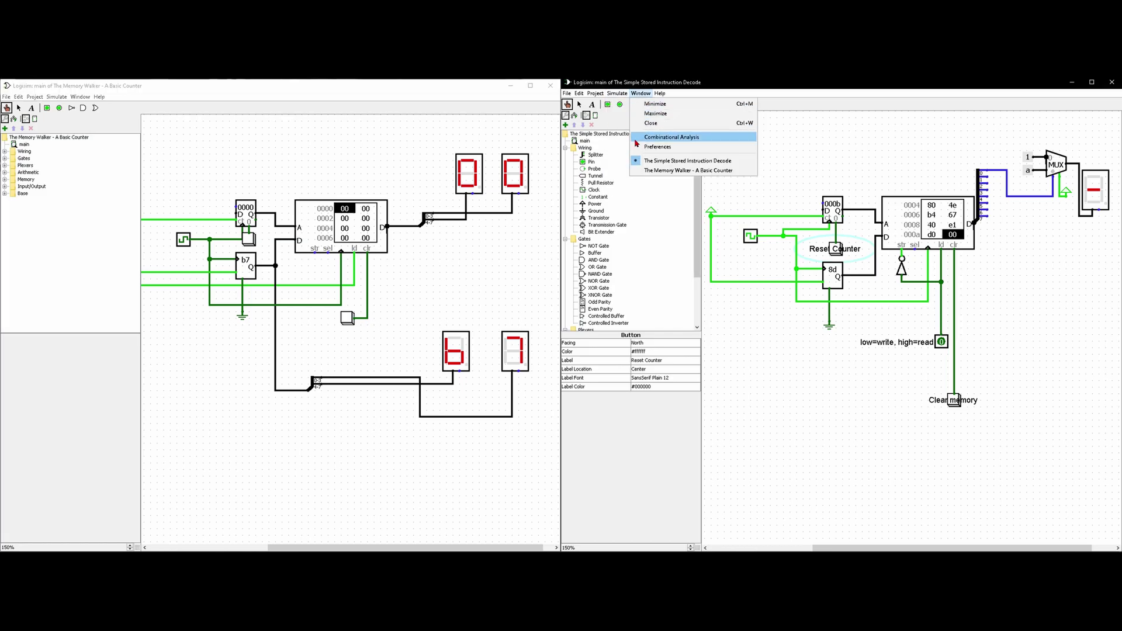
click(643, 171)
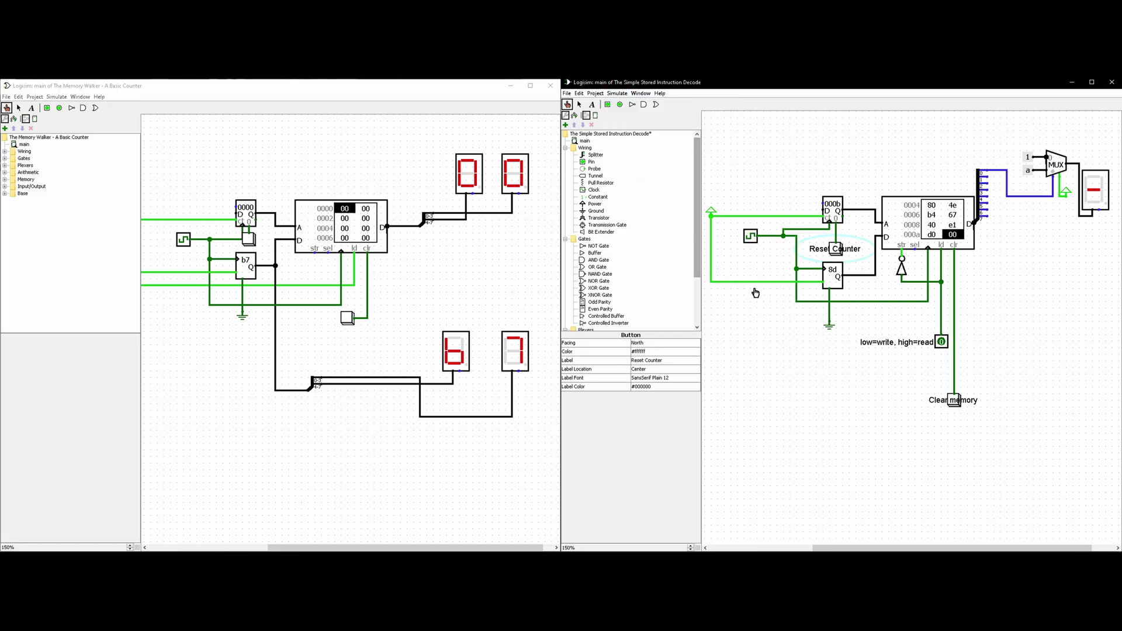
click(751, 239)
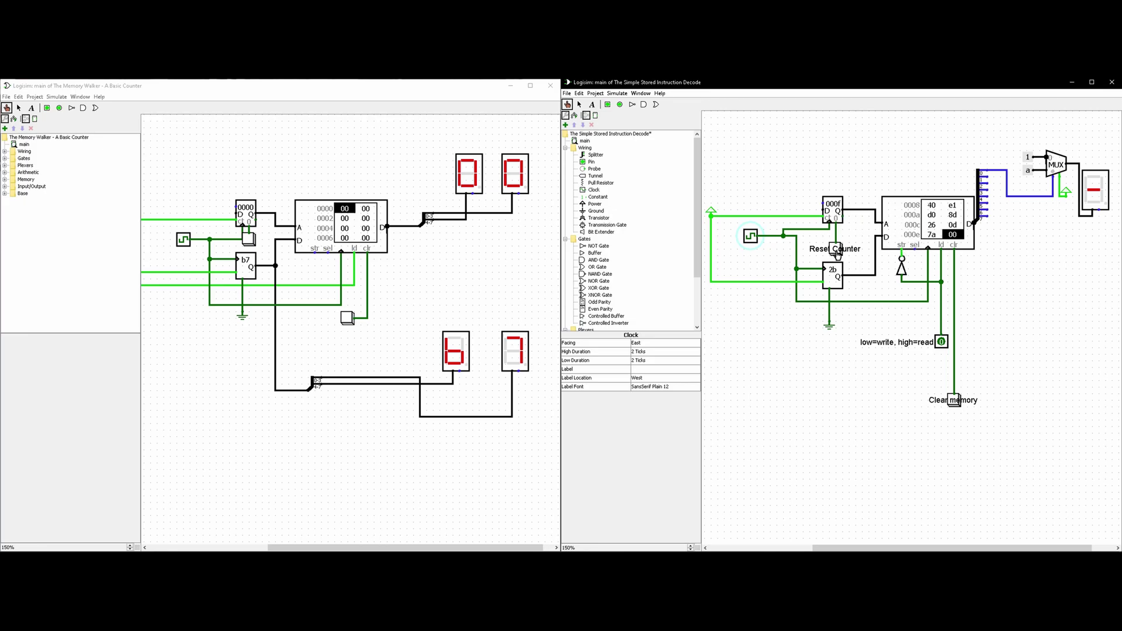
Step: Poke Reset Counter to return the counter to 0000 and view its Label property
click(838, 254)
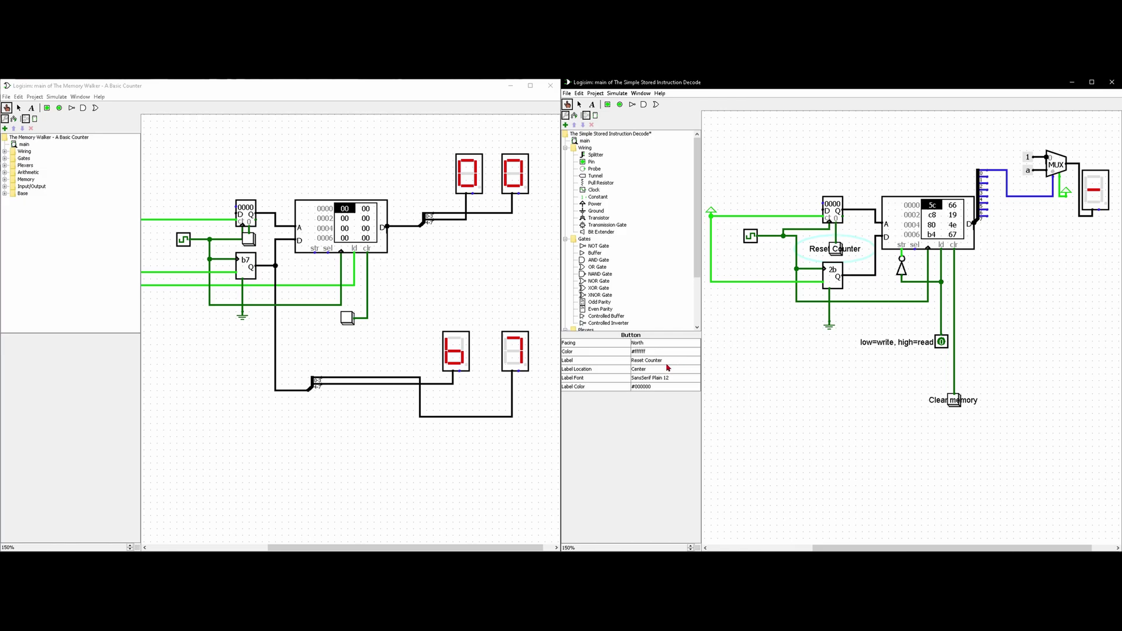
click(657, 362)
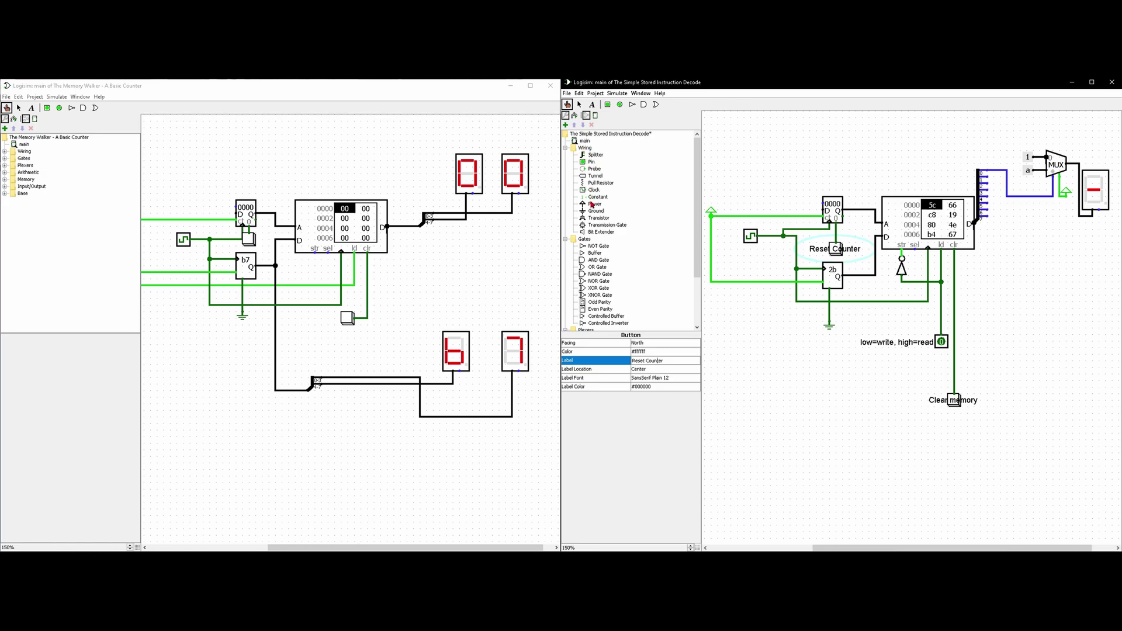
click(594, 163)
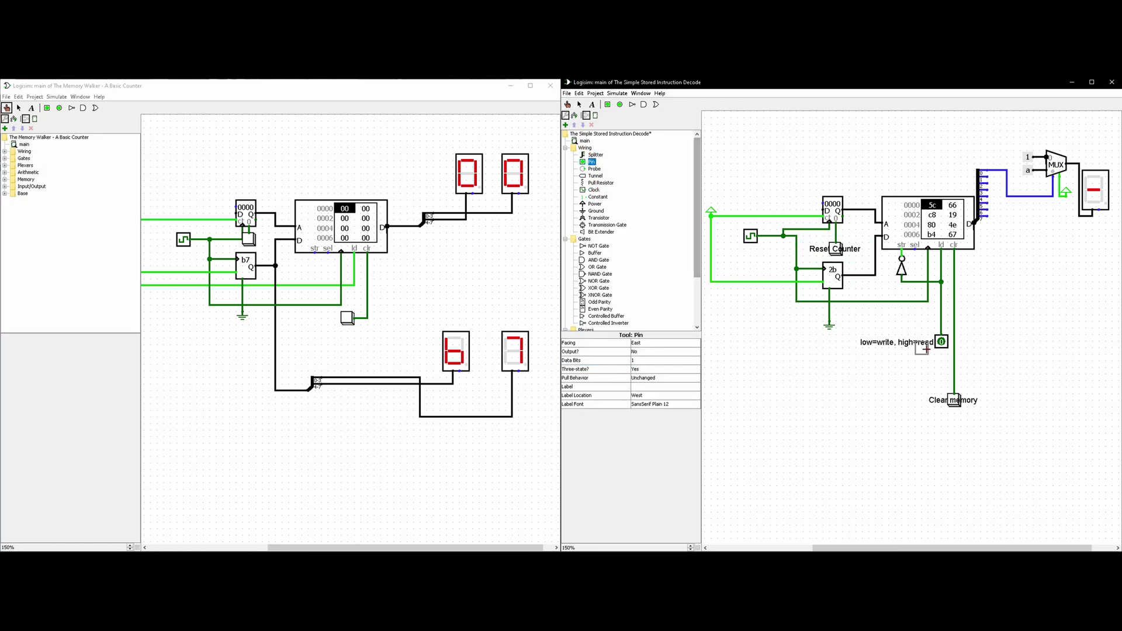
click(584, 141)
click(903, 387)
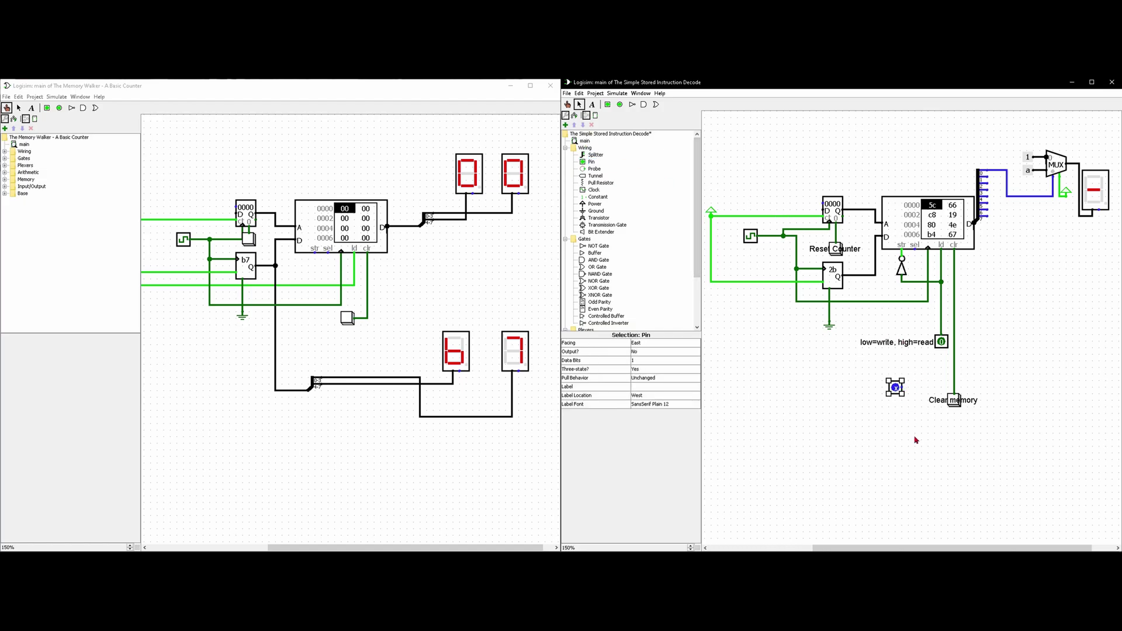
key(Delete)
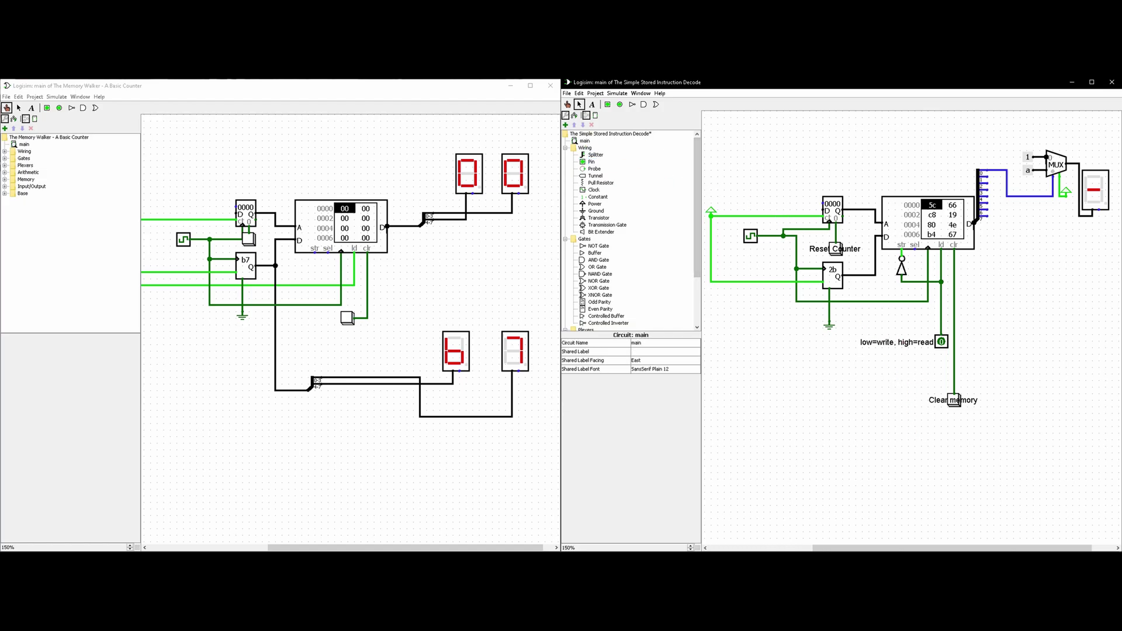
click(943, 345)
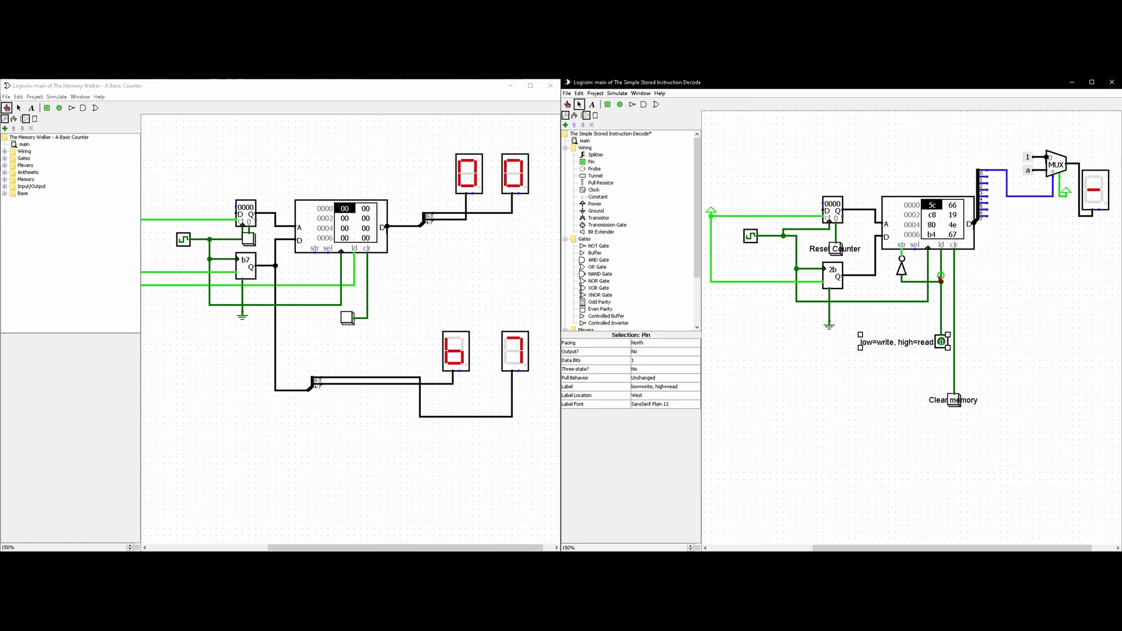
click(602, 246)
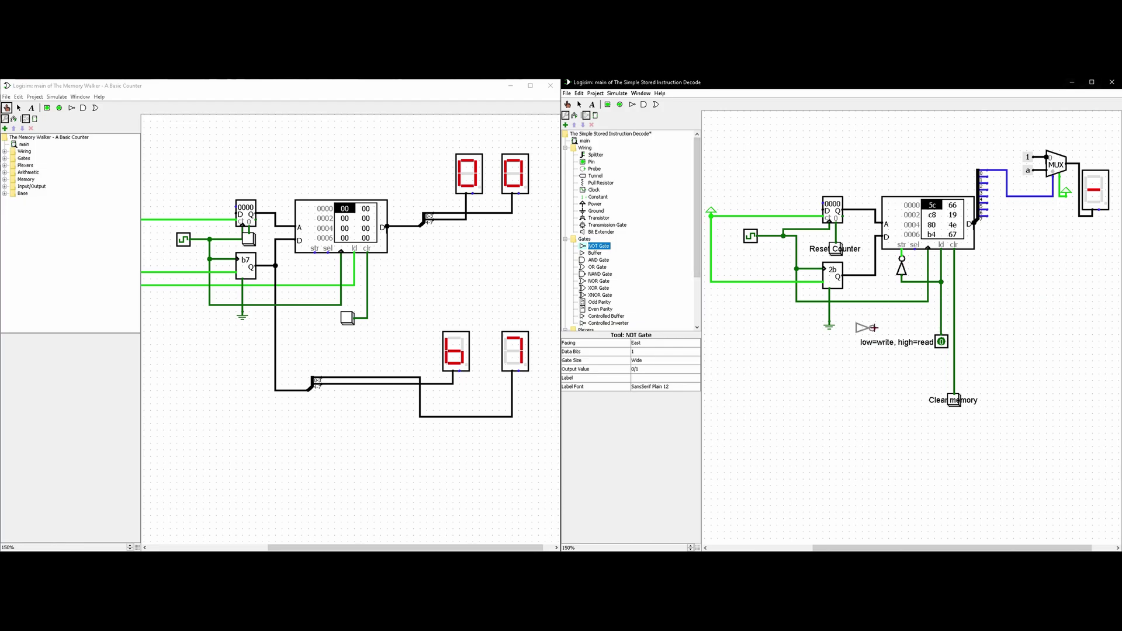
click(827, 387)
key(Delete)
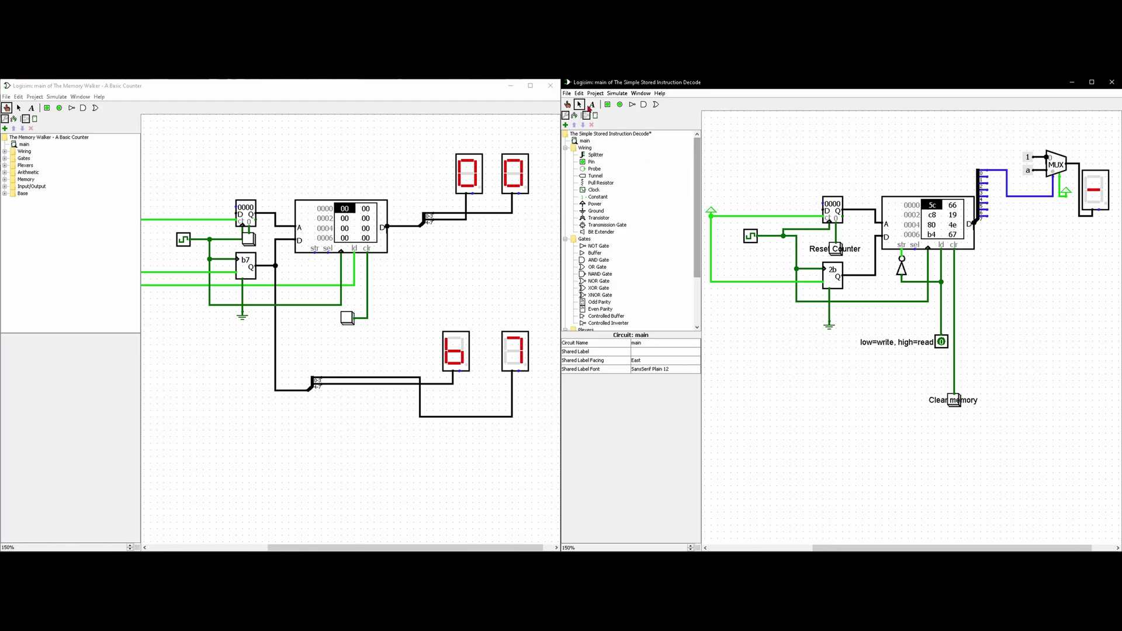
Step: Poke the low=write, high=read pin to 1 so the hex display shows 1, then inspect the RAM
click(567, 105)
click(941, 341)
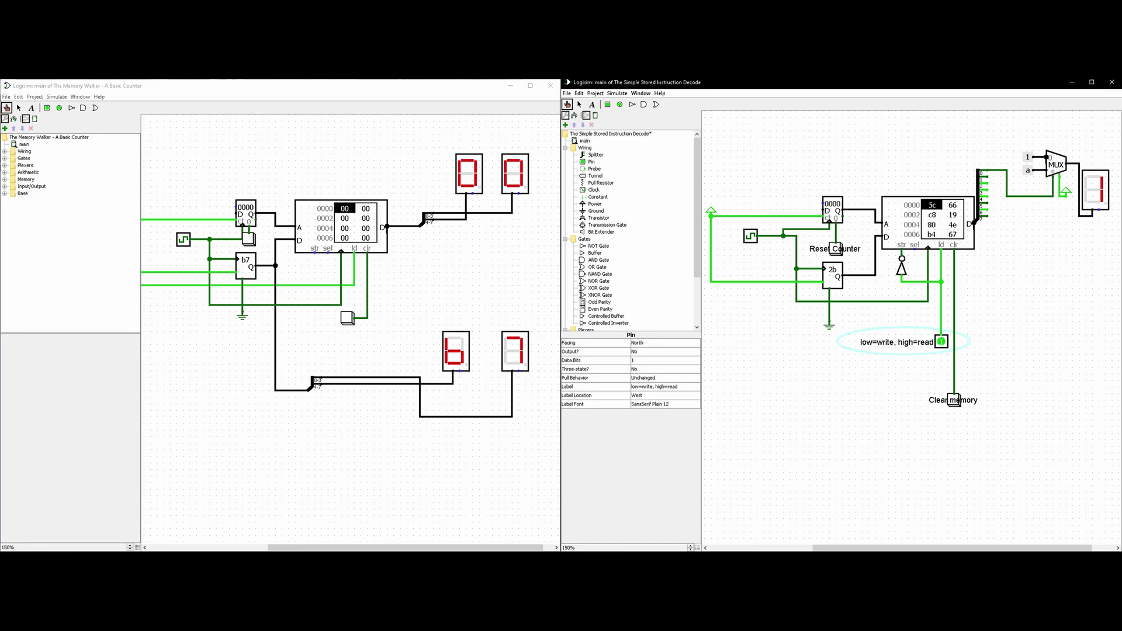
click(928, 235)
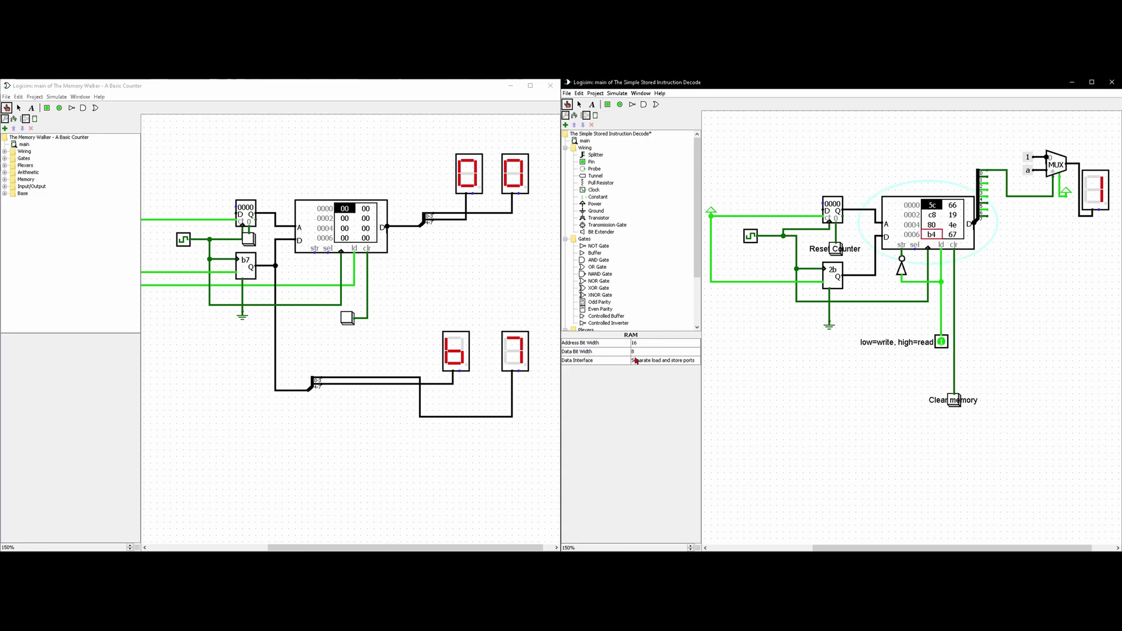
click(984, 196)
Step: Deselect the RAM and select the splitter on its output
click(579, 106)
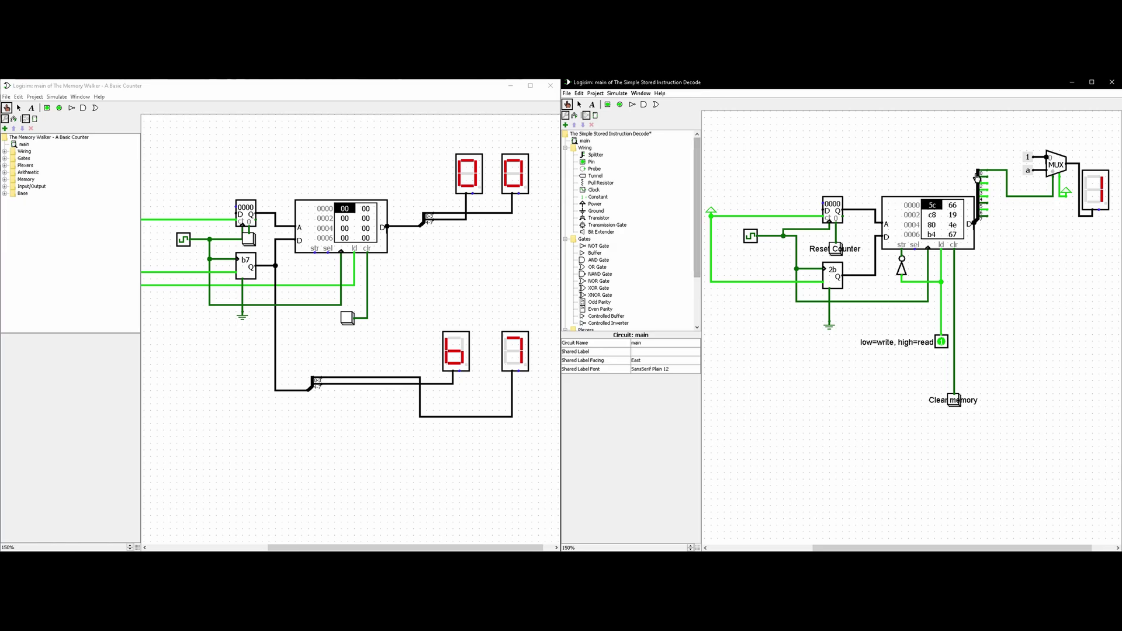
click(579, 104)
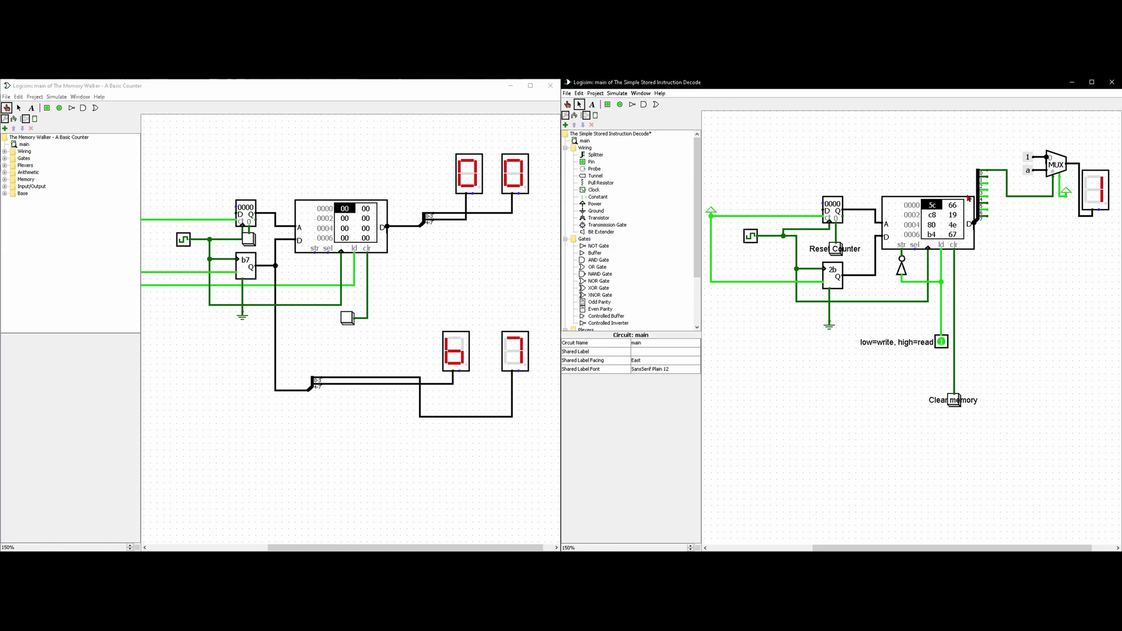
click(982, 191)
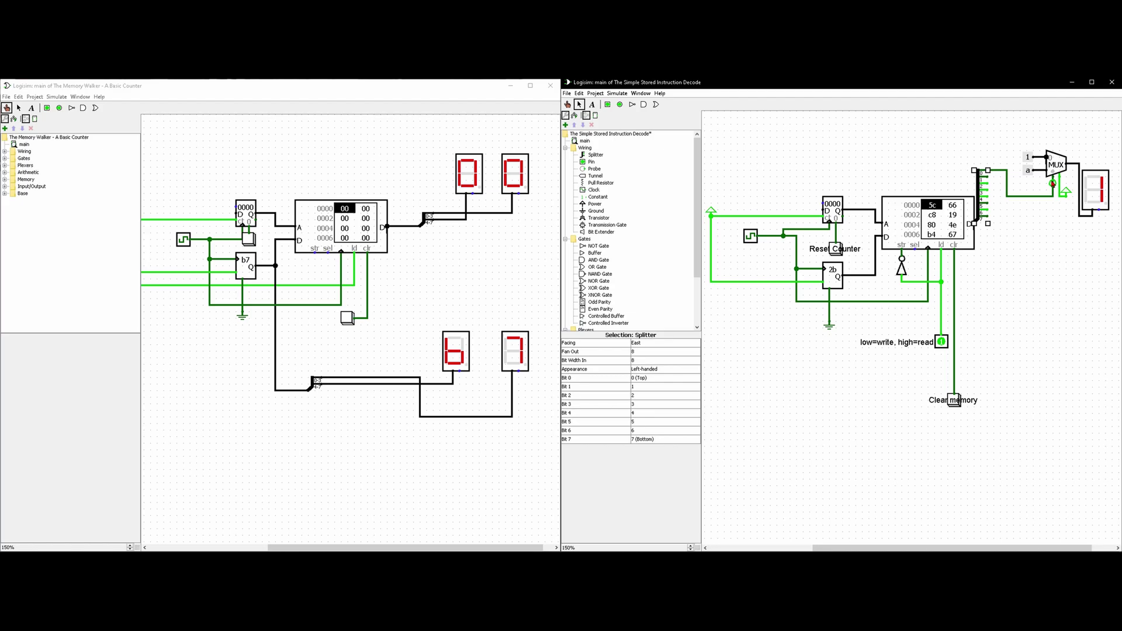
click(1027, 156)
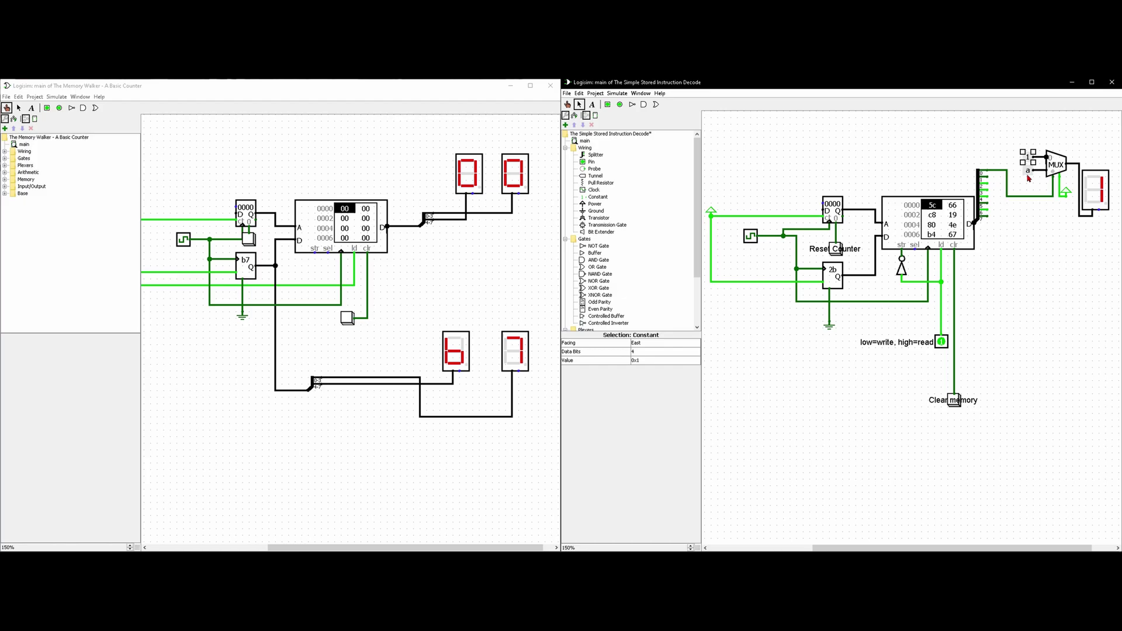
click(1029, 176)
scroll(643, 211, down, 3)
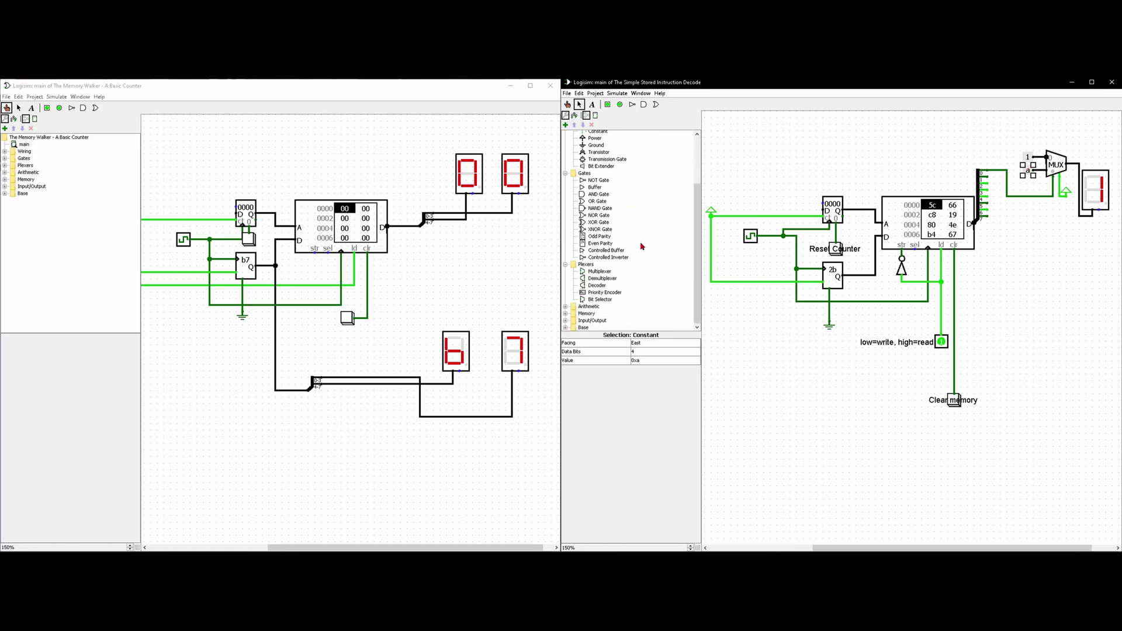
scroll(641, 247, up, 3)
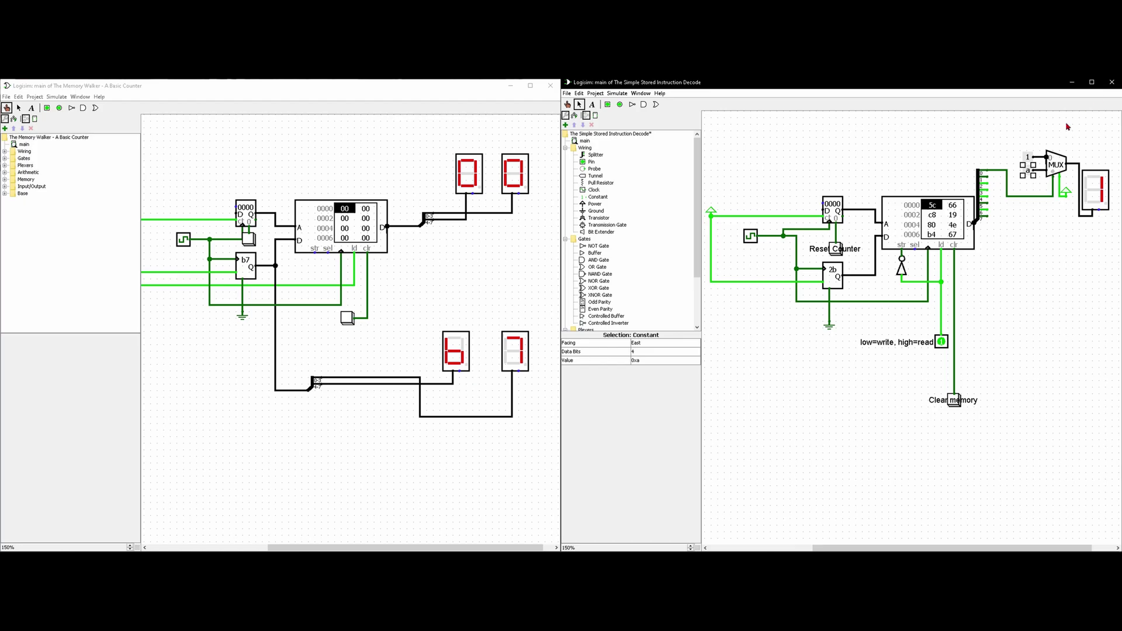
click(1047, 174)
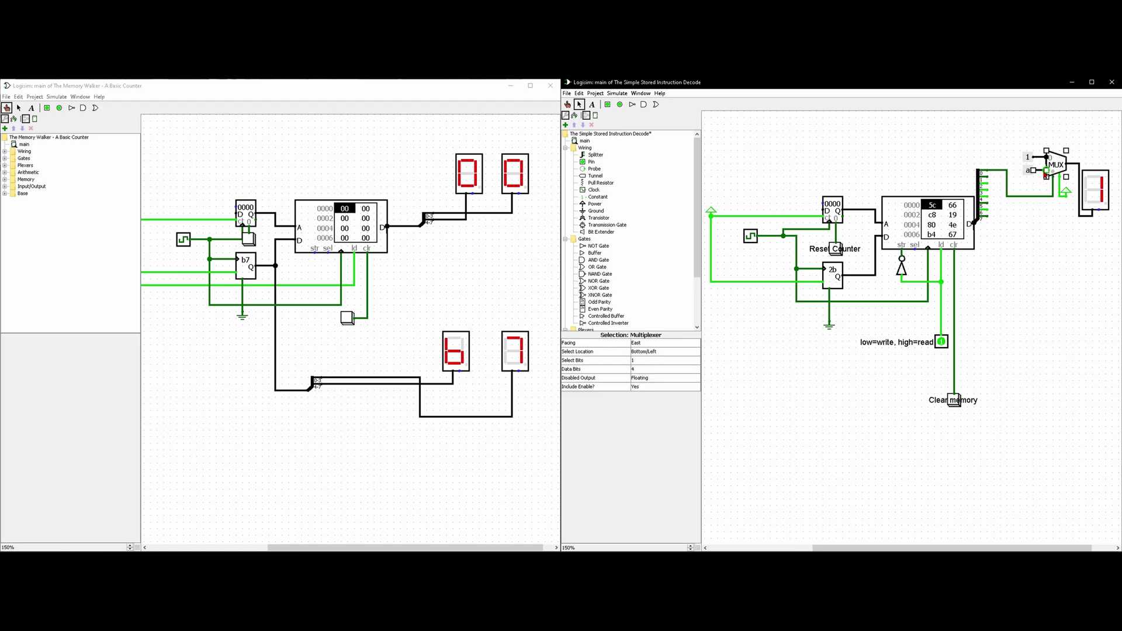
click(1053, 180)
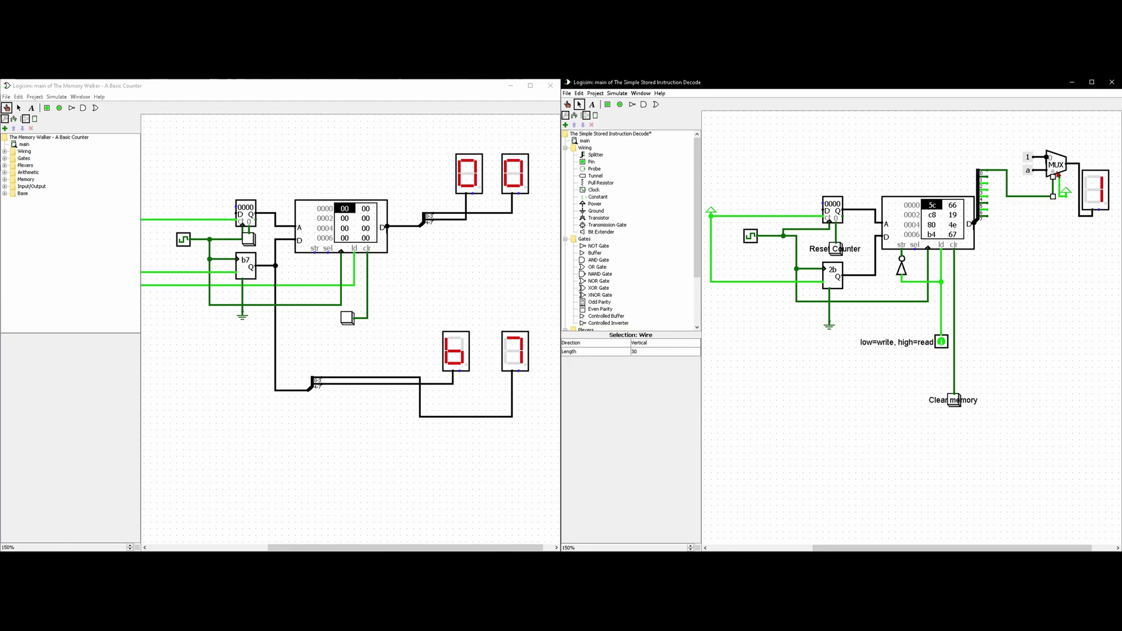
click(1056, 177)
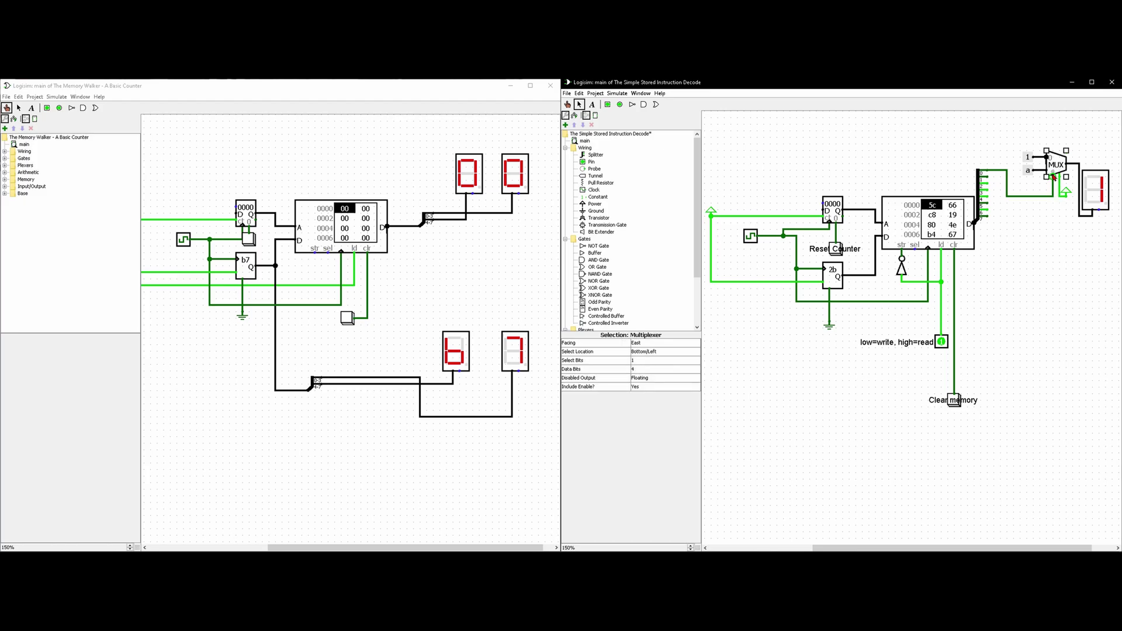
click(1056, 183)
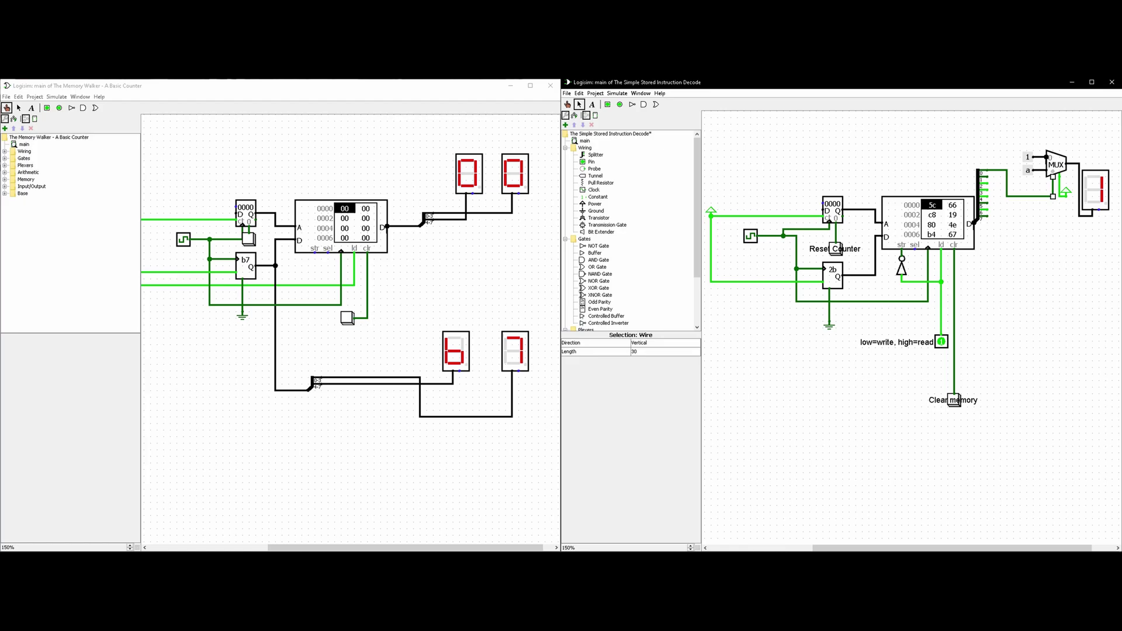
click(1006, 190)
click(1104, 209)
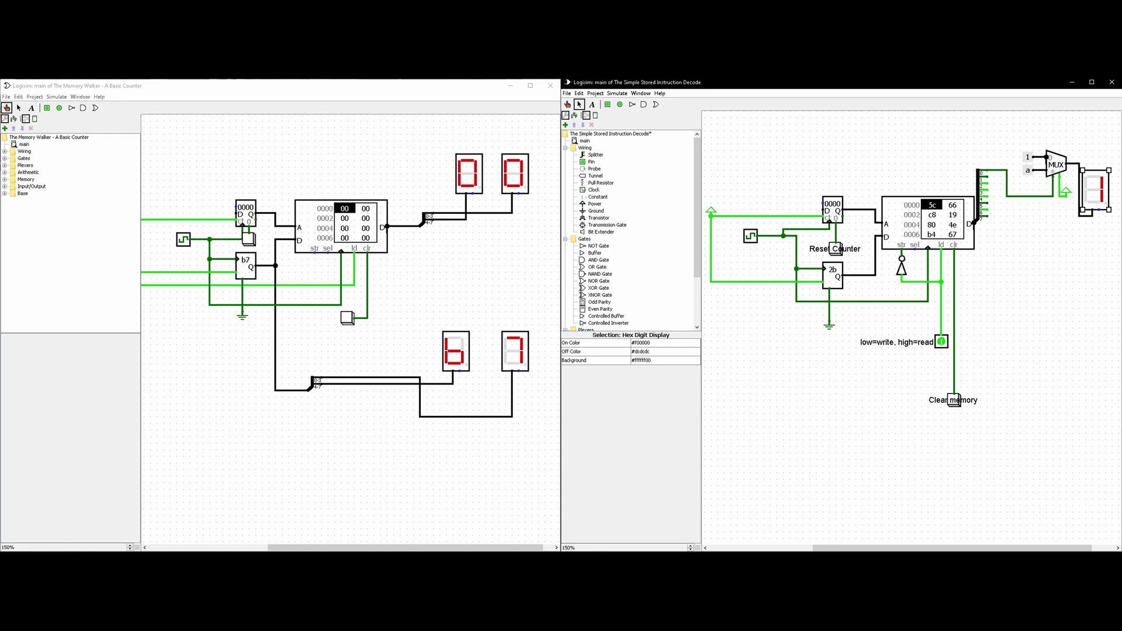
click(569, 106)
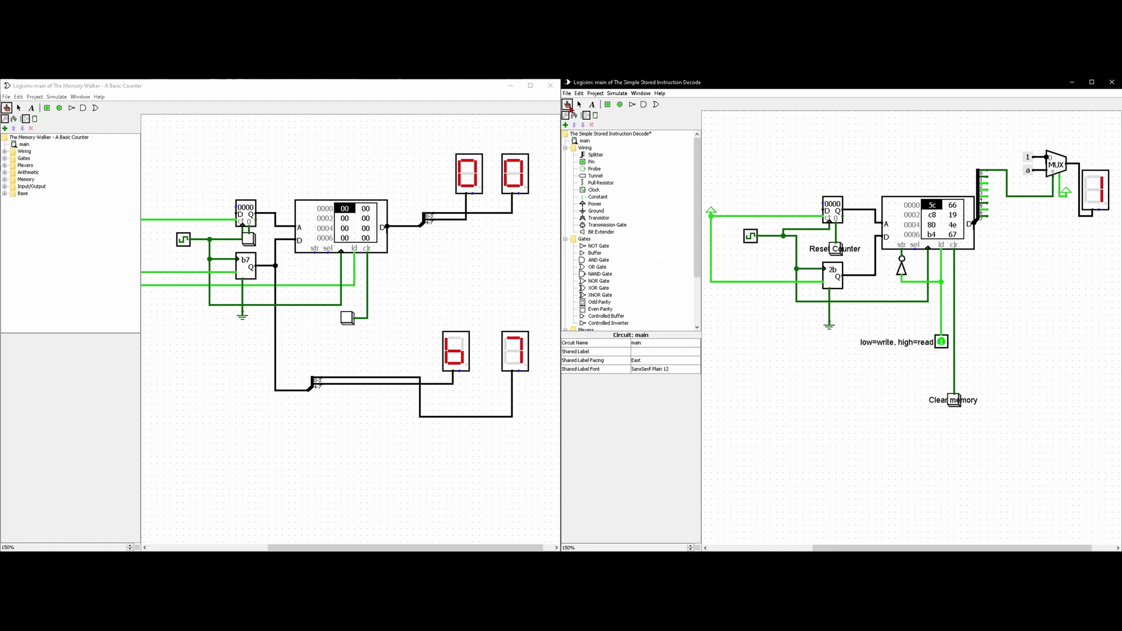